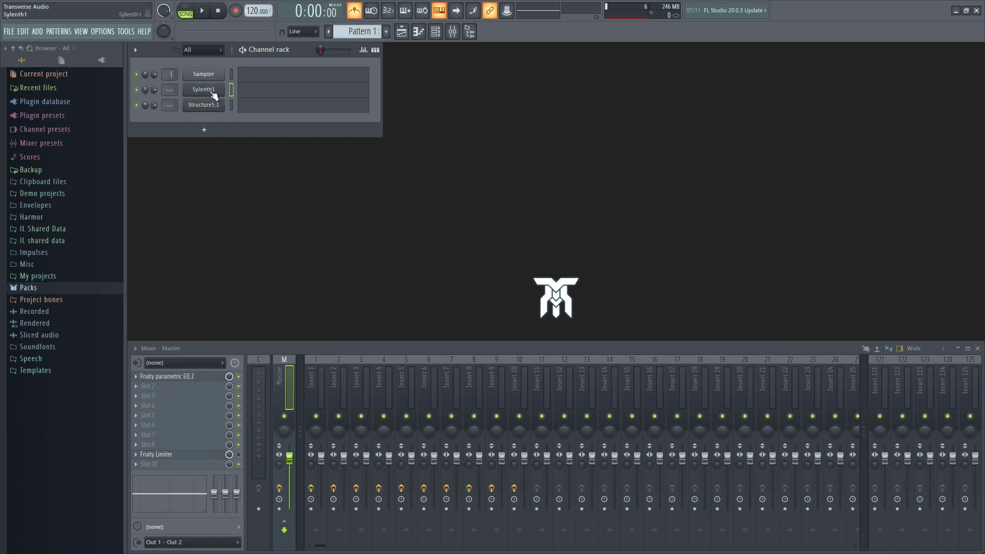
Look through the Sylenth1 channel menu and the pattern options menu, closing it unchanged.
right_click(208, 90)
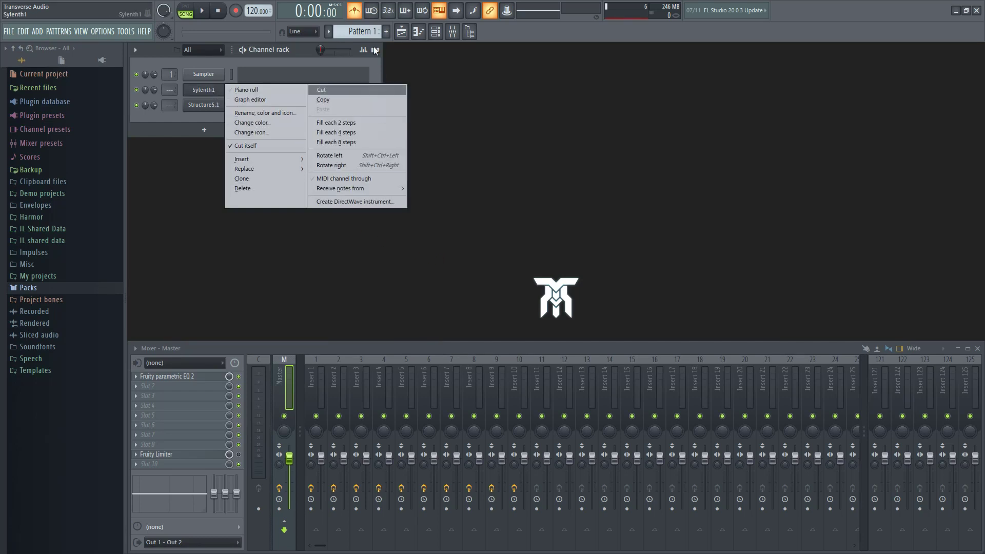
left_click(365, 32)
left_click(447, 253)
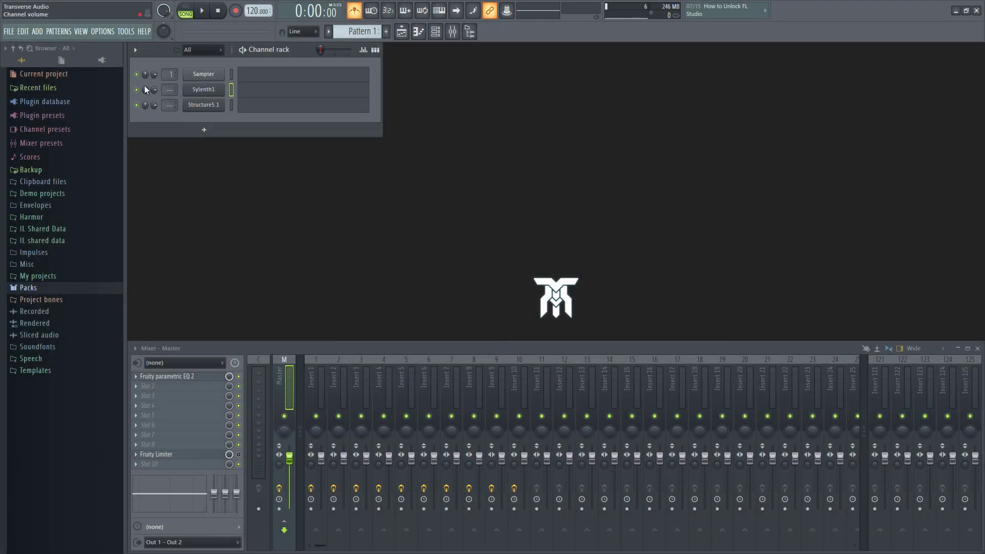
Enable Typing keyboard to piano and create an empty pattern named 'New pattern'.
left_click(103, 31)
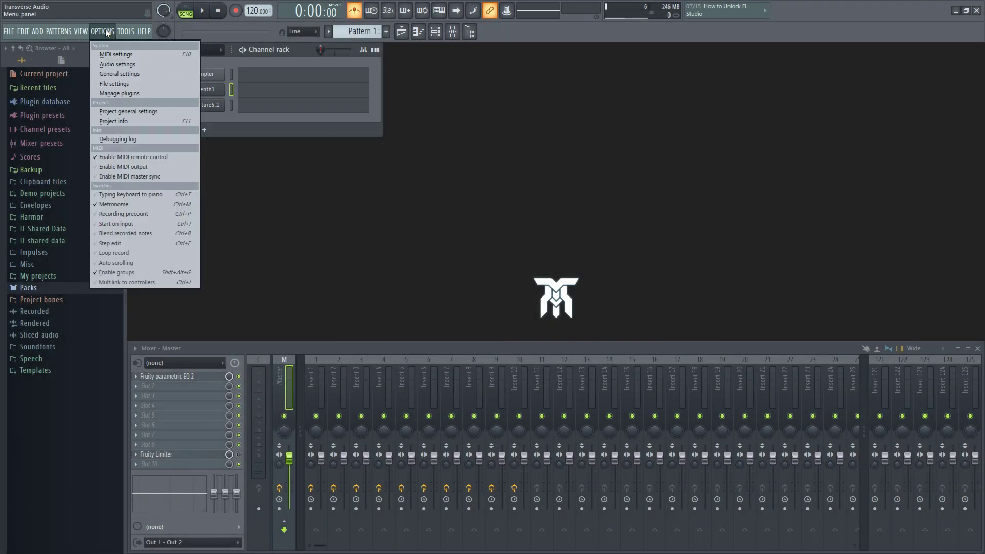
left_click(142, 195)
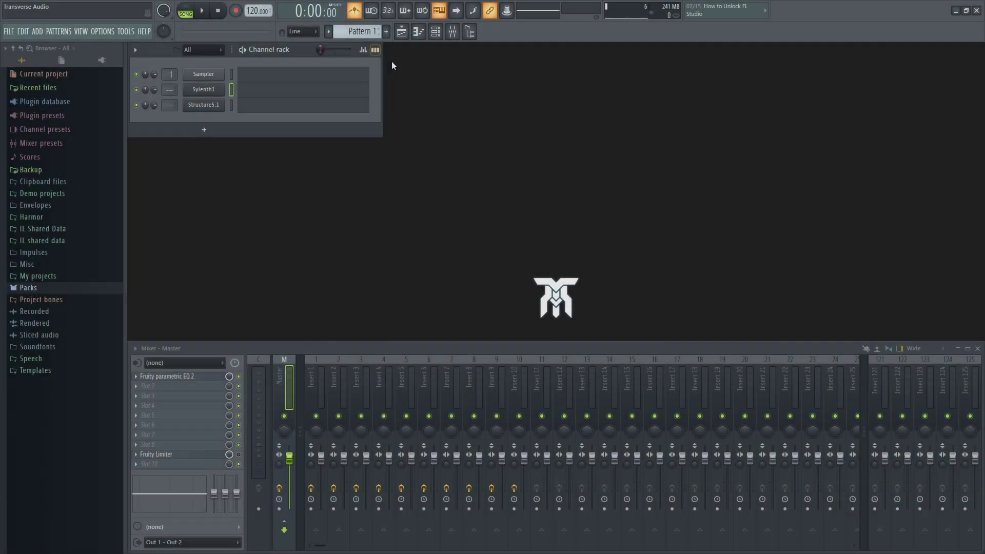
key("F4")
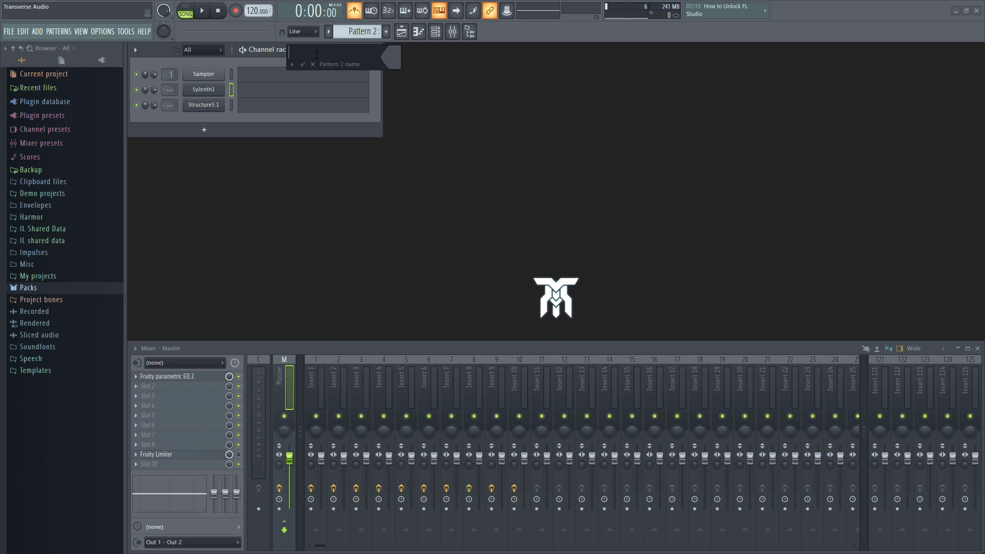
type("New patt")
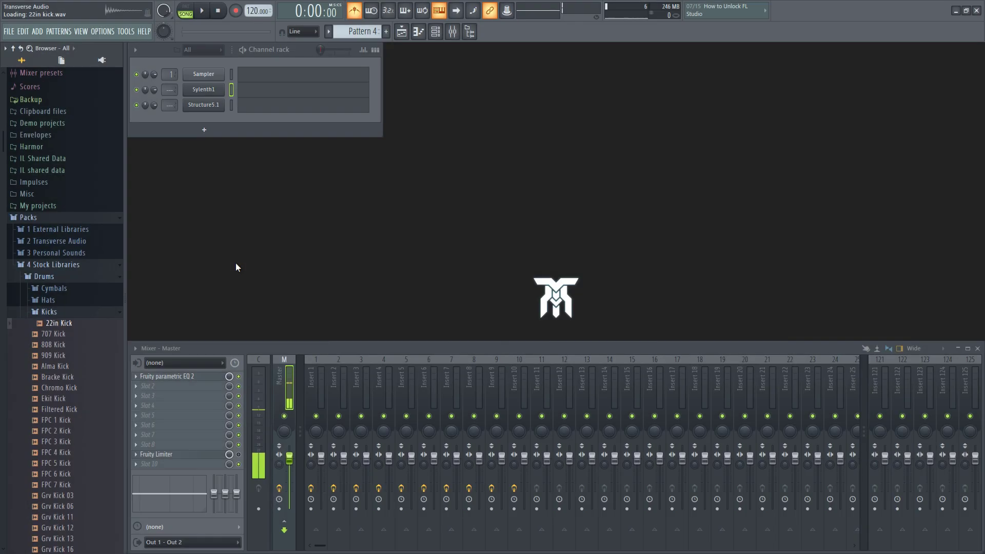
Preview Yam Kick, Grv Kick 23 and Grv Kick 21, then collapse the Kicks folders back to top level.
key("Down")
key("Down")
key("Down")
key("Down")
key("Down")
key("Down")
key("Down")
key("Down")
key("Down")
key("Down")
key("Down")
key("Down")
key("Down")
key("Down")
key("Down")
key("Down")
key("Down")
key("Down")
key("Down")
key("Down")
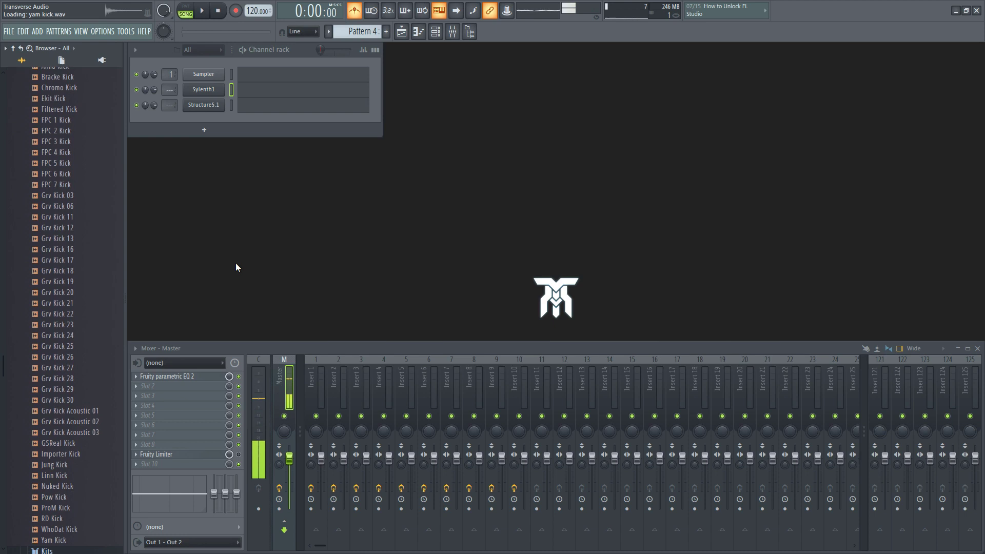
key("Up")
key("Up")
key("Up")
key("Up")
key("Up")
key("Up")
key("Up")
key("Up")
key("Up")
key("Up")
key("Up")
key("Up")
key("Up")
key("Up")
key("Up")
key("Up")
key("Up")
key("Up")
key("Up")
key("Up")
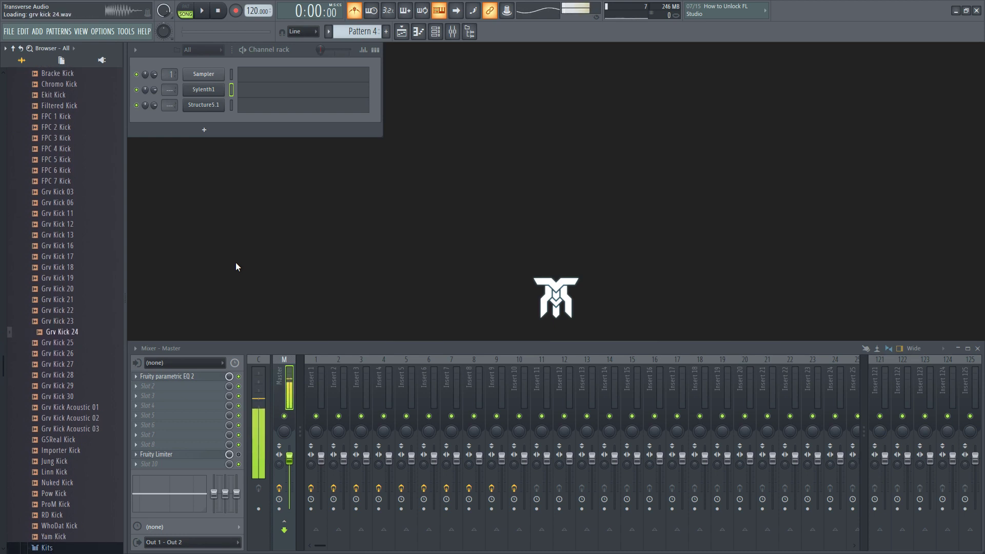
key("Up")
key("Up")
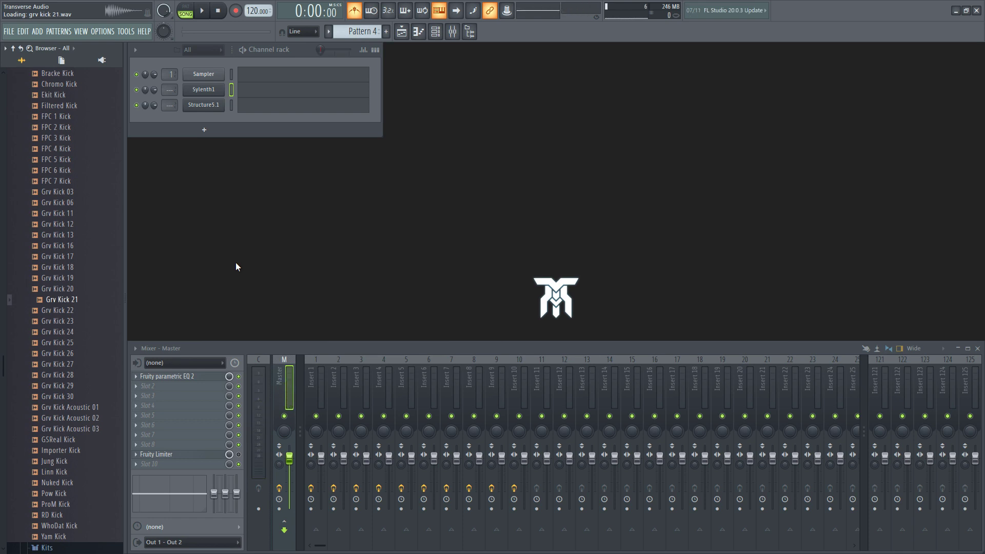
key("Left")
key("Left")
key("Down")
key("Right")
key("Left")
key("Down")
key("Right")
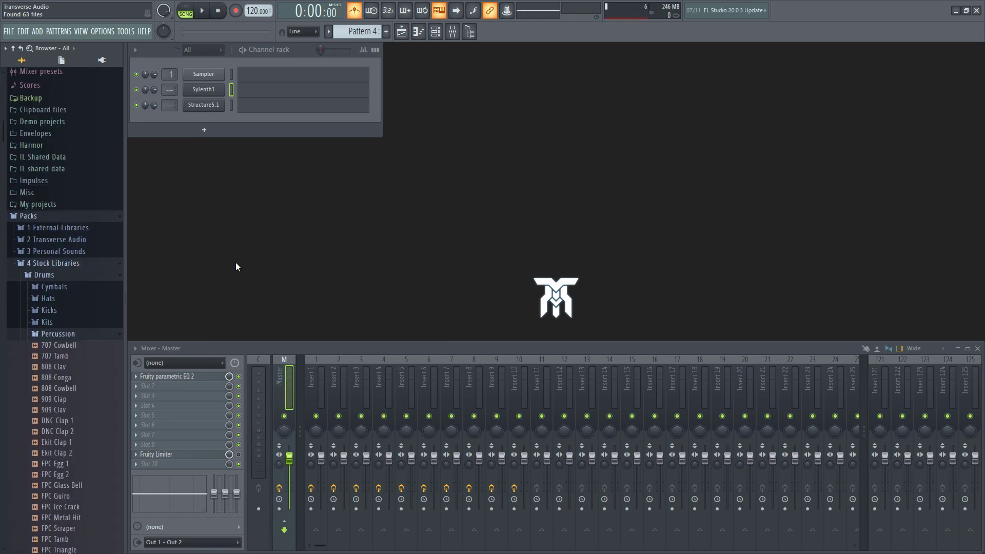
key("Left")
key("Left")
key("Left")
key("Left")
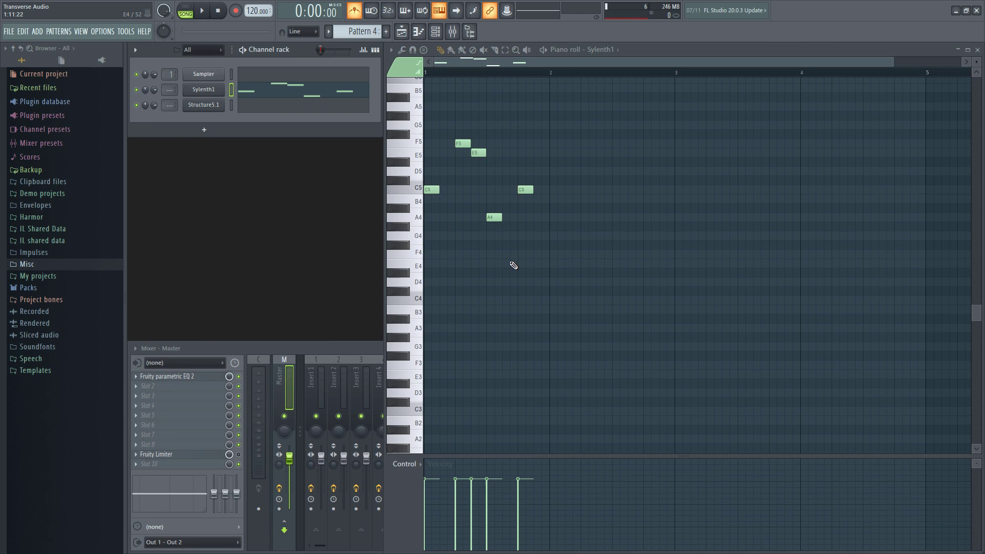
Duplicate the C5, F5, E5, A4, C5 melody into bars 2, 3 and 4, then play and stop it.
left_click_drag(553, 123, 432, 258)
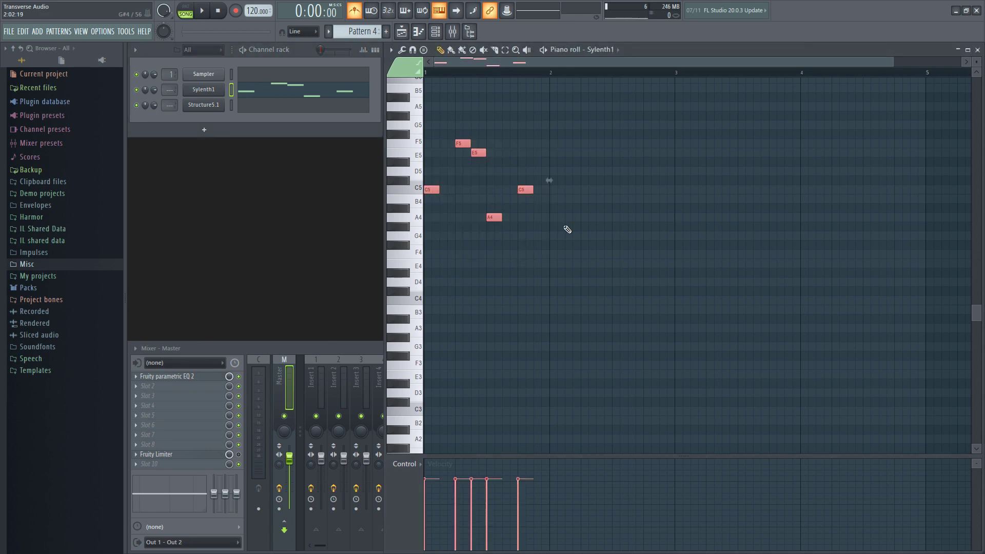
key("ctrl+b")
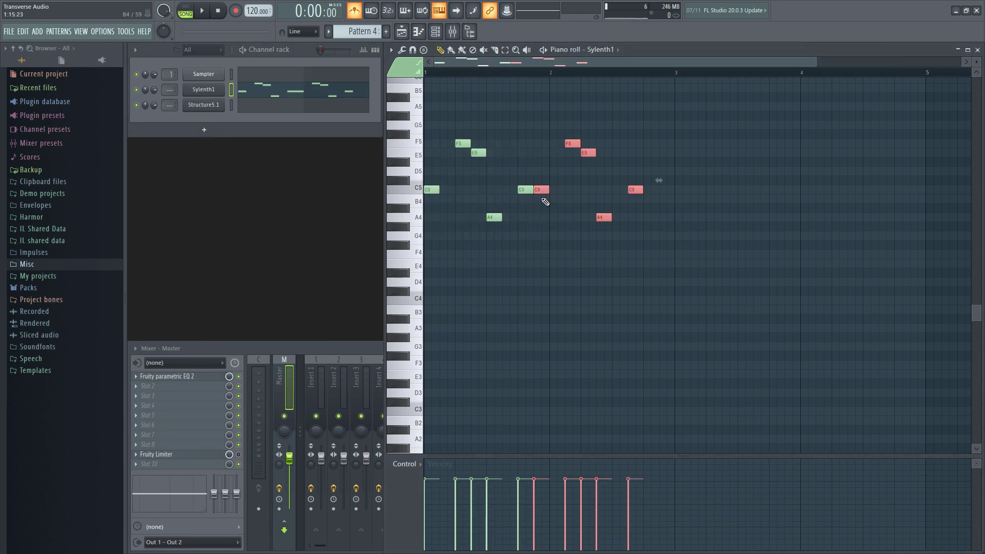
key("shift+Right")
key("shift+Right")
left_click_drag(679, 75, 550, 76)
key("ctrl+b")
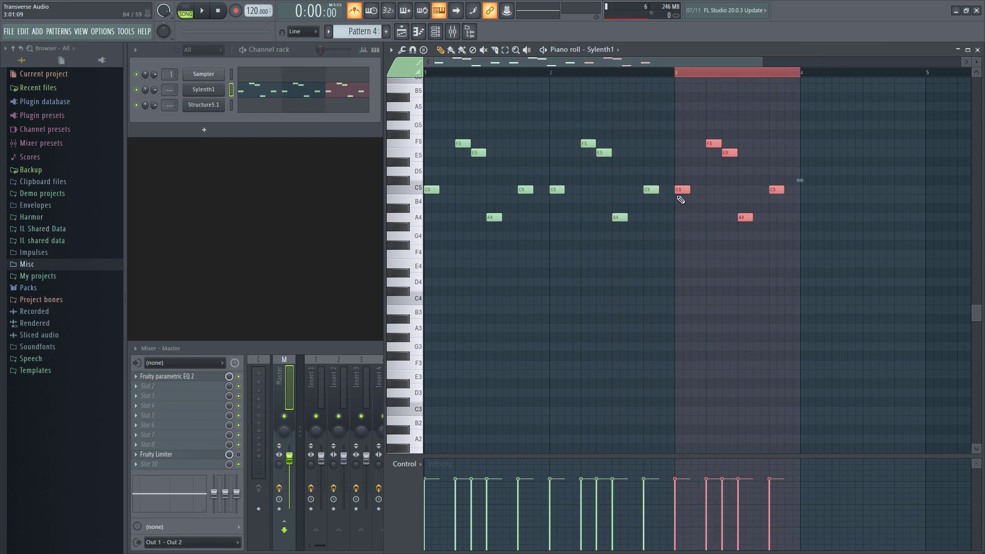
key("ctrl+b")
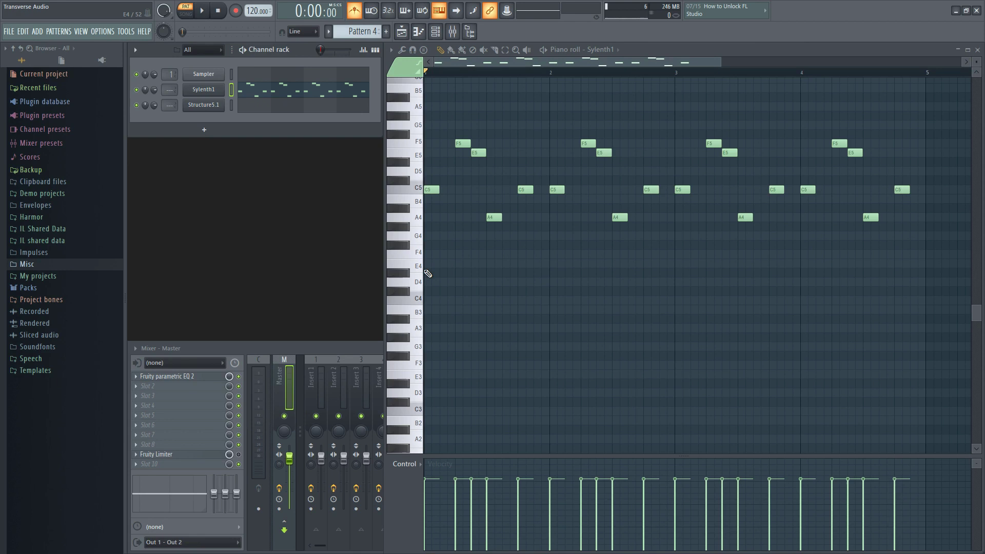
key("space")
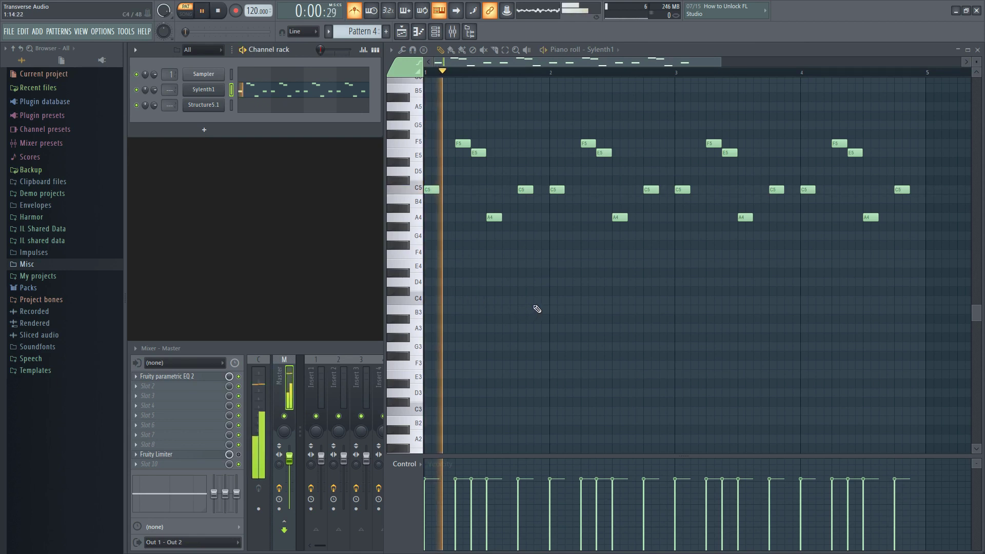
key("space")
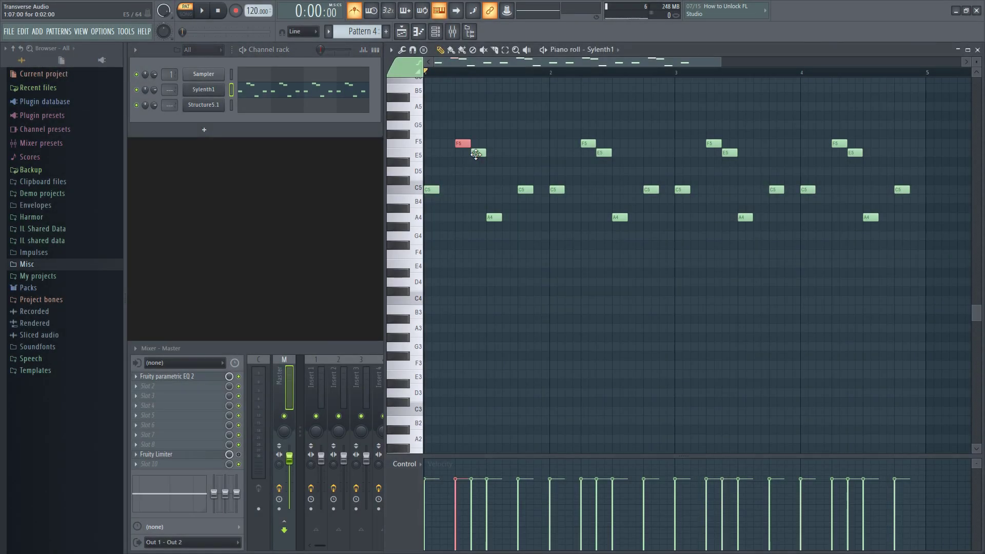
Select the Sylenth1 melody notes, ending with every note from bar 2 to bar 4.
left_click(477, 153, "ctrl")
left_click(492, 217, "ctrl")
left_click_drag(512, 122, 430, 213)
left_click(552, 77, "ctrl")
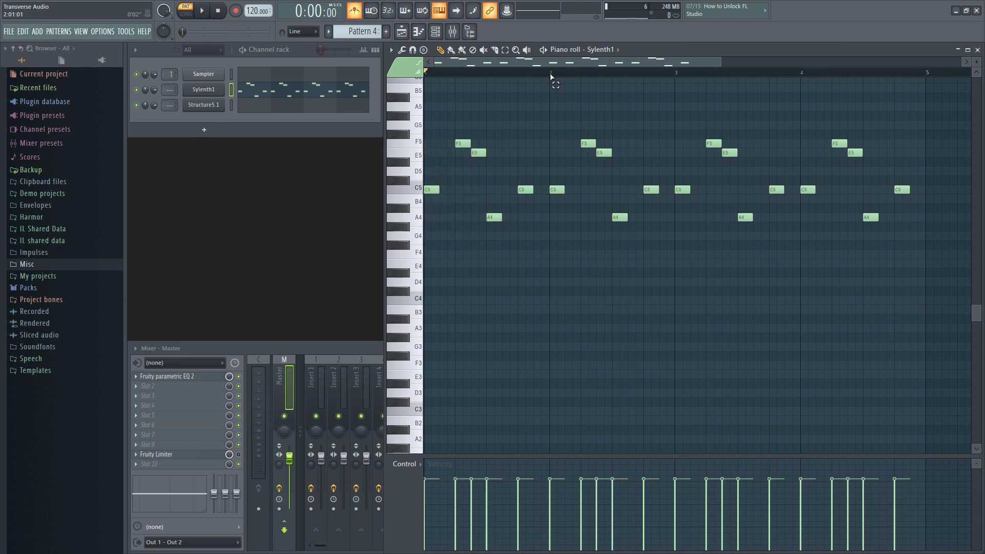
left_click_drag(551, 77, 628, 76)
left_click_drag(551, 77, 478, 77)
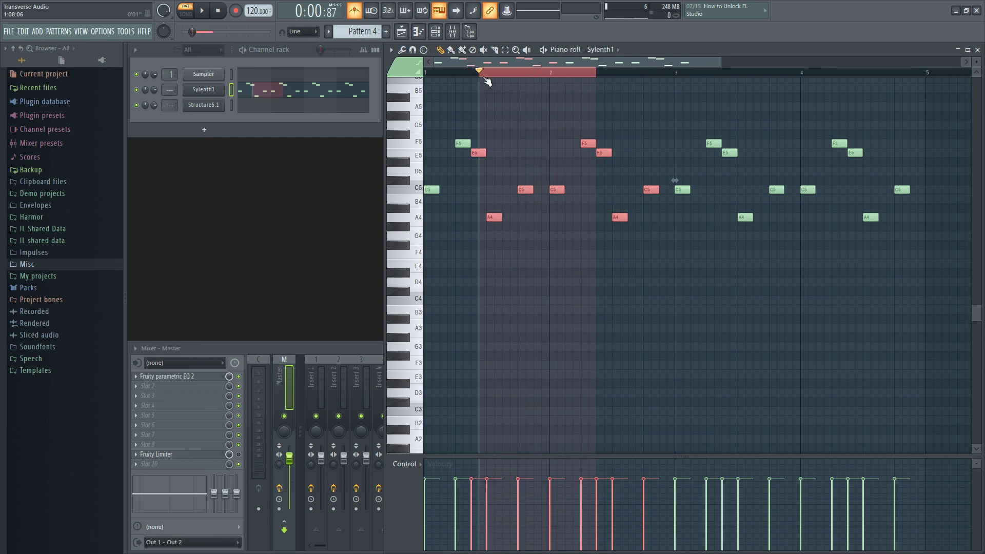
left_click(527, 77)
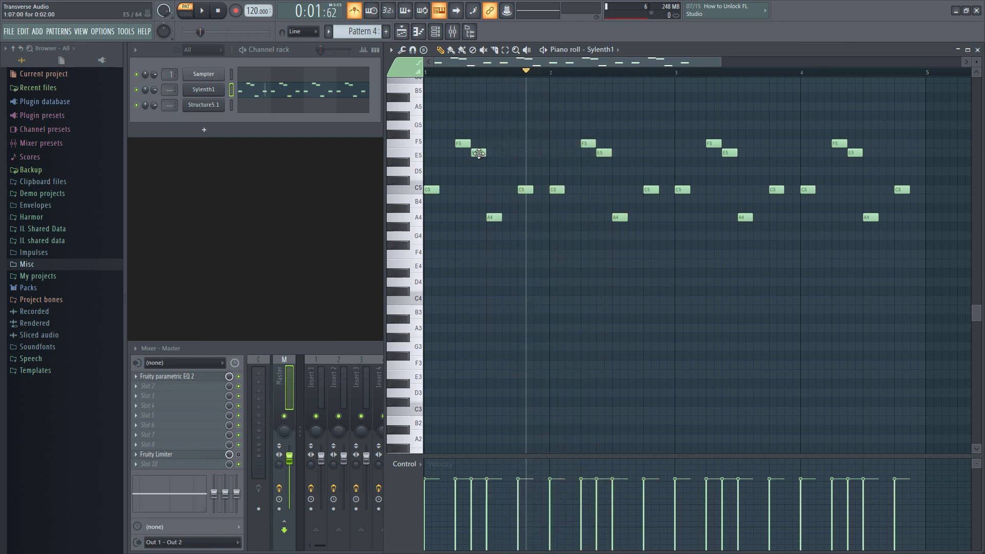
left_click(479, 153)
left_click(494, 218, "shift")
left_click(556, 189, "shift")
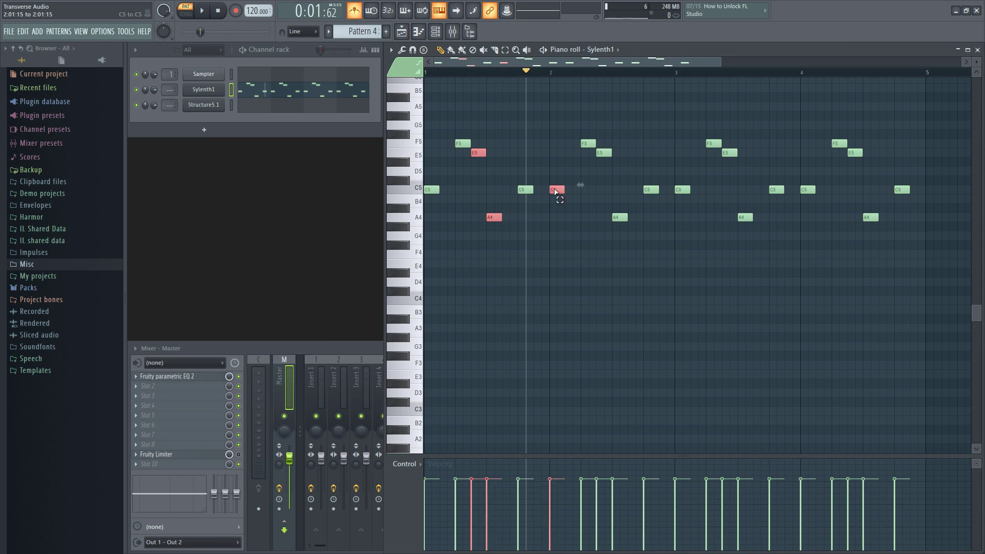
left_click(589, 144, "shift")
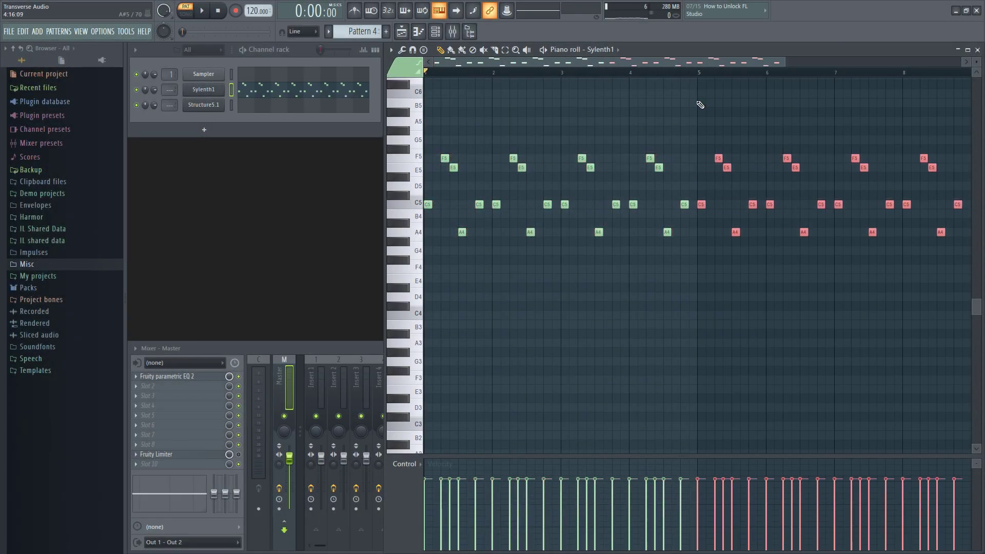
left_click_drag(631, 73, 577, 76)
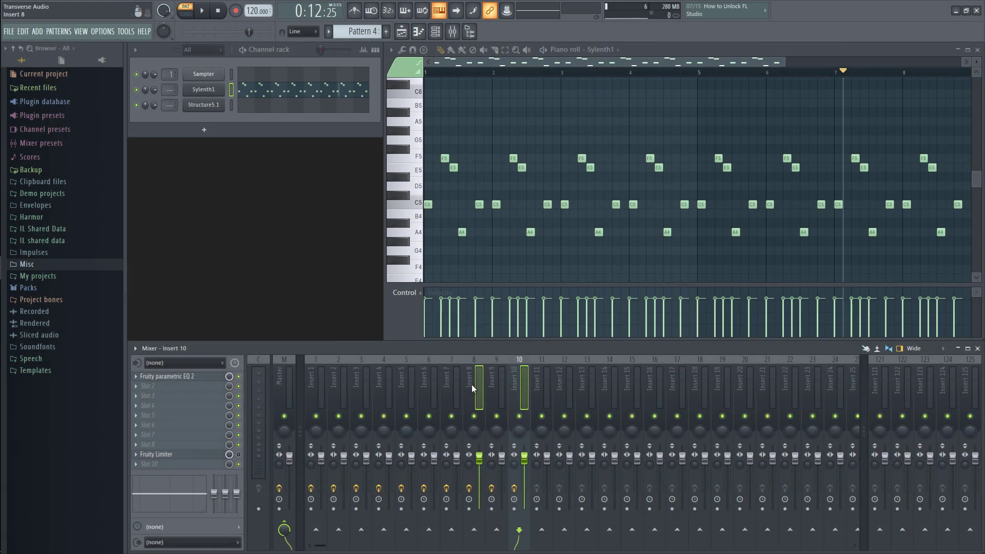
Select mixer Inserts 1 through 12 together.
left_click(434, 389, "ctrl")
left_click(388, 388, "ctrl")
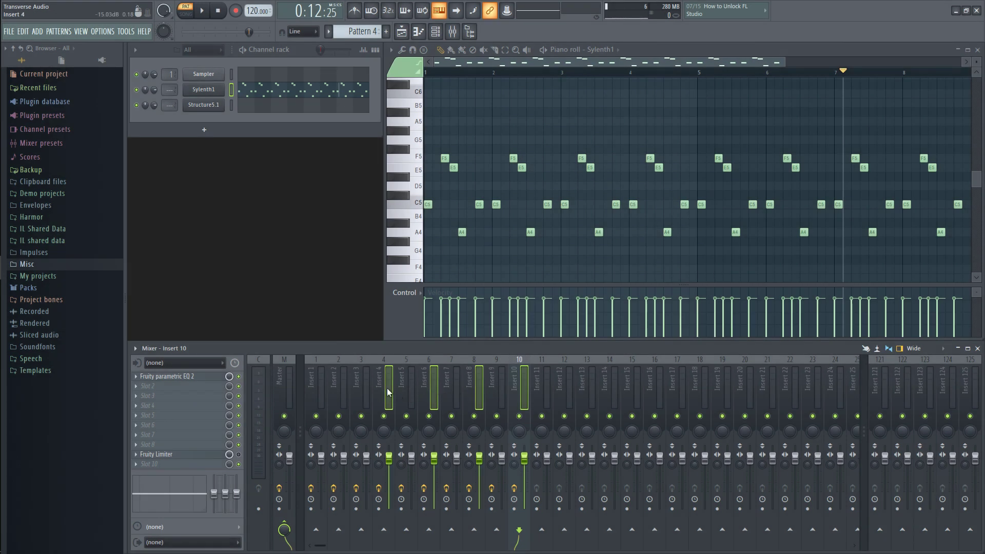
left_click(343, 388, "ctrl")
left_click_drag(324, 386, 563, 392)
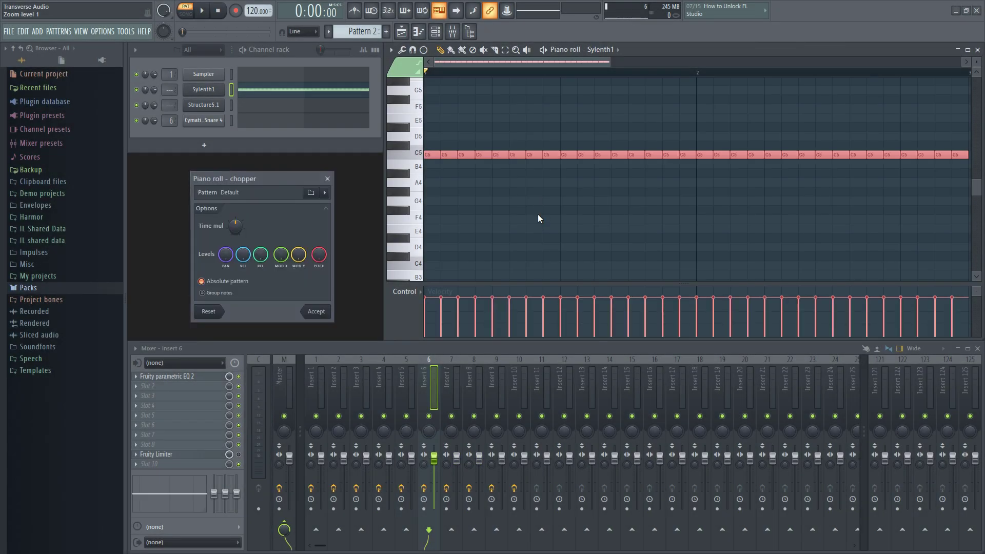
Chop the selected Cymatics snare notes into a fast roll with the Chopper and play Pattern 1.
left_click_drag(236, 225, 236, 241)
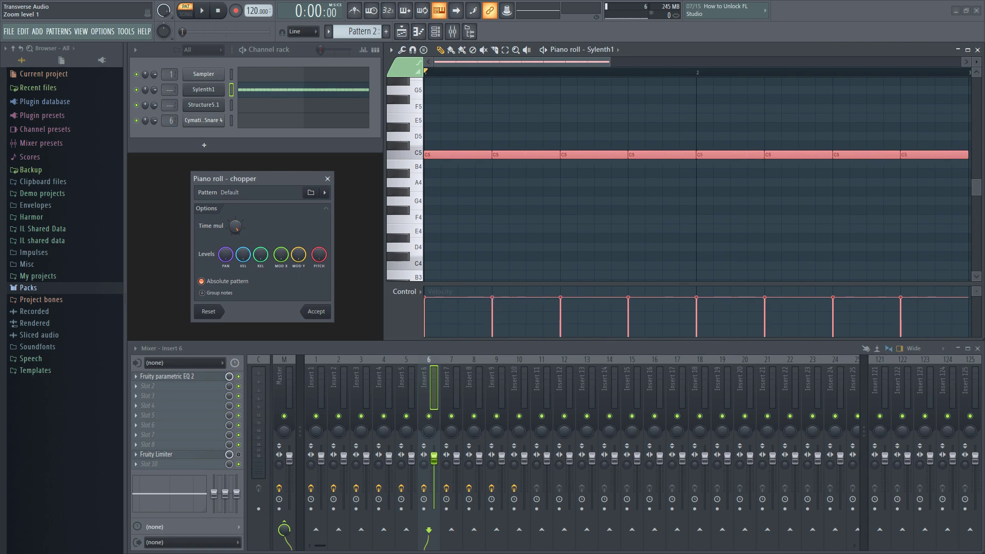
scroll(236, 229, "up", 5)
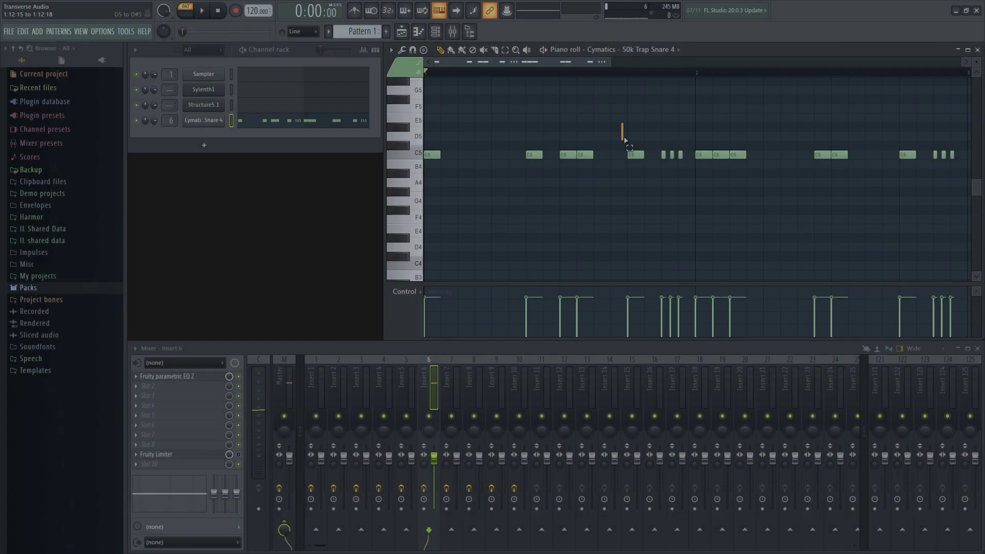
left_click(908, 154, "ctrl")
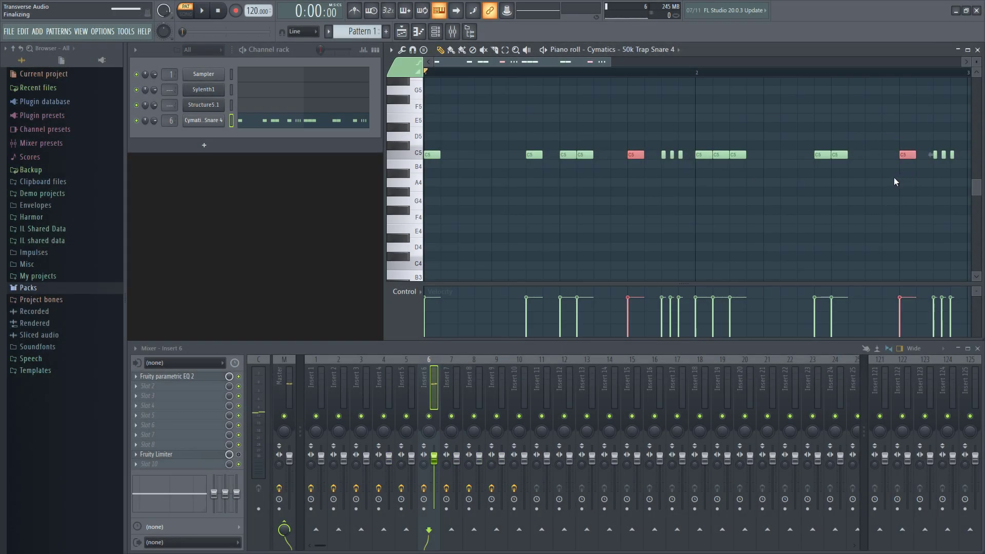
key("alt+u")
left_click(317, 311)
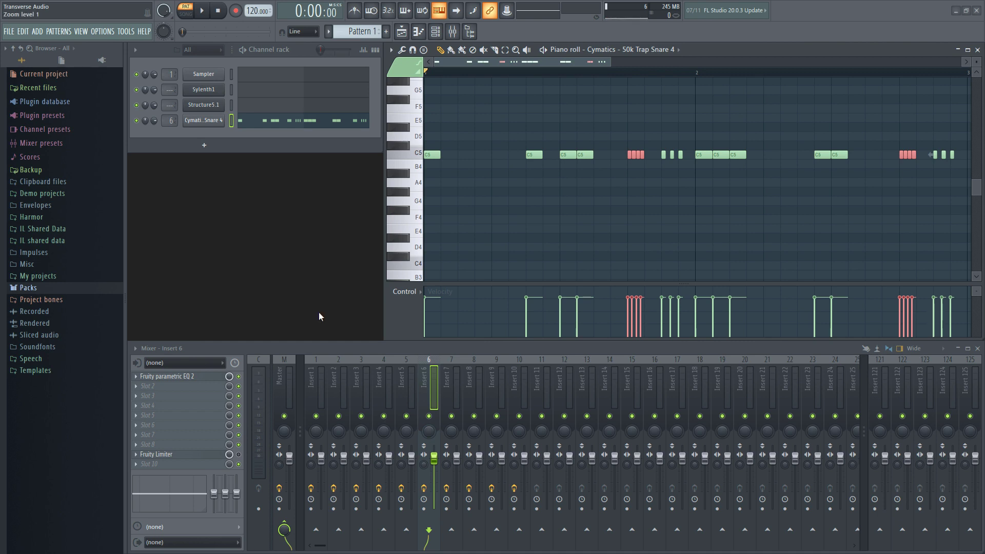
key("space")
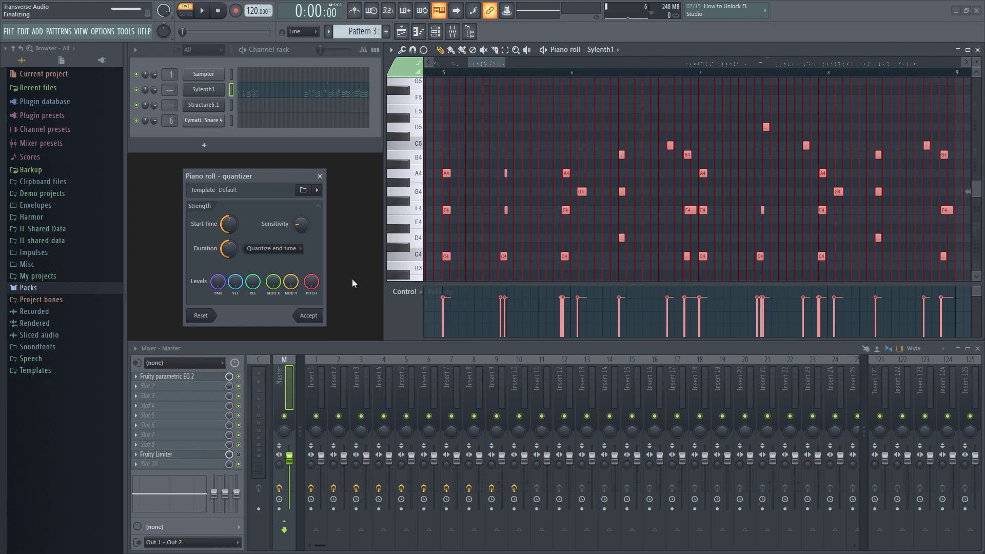
Quantize only the Sylenth1 note durations, keeping start times, apply it, then press Ctrl+Z.
mouse_move(229, 224)
left_mouse_down()
mouse_move(230, 246)
mouse_move(229, 221)
left_mouse_up()
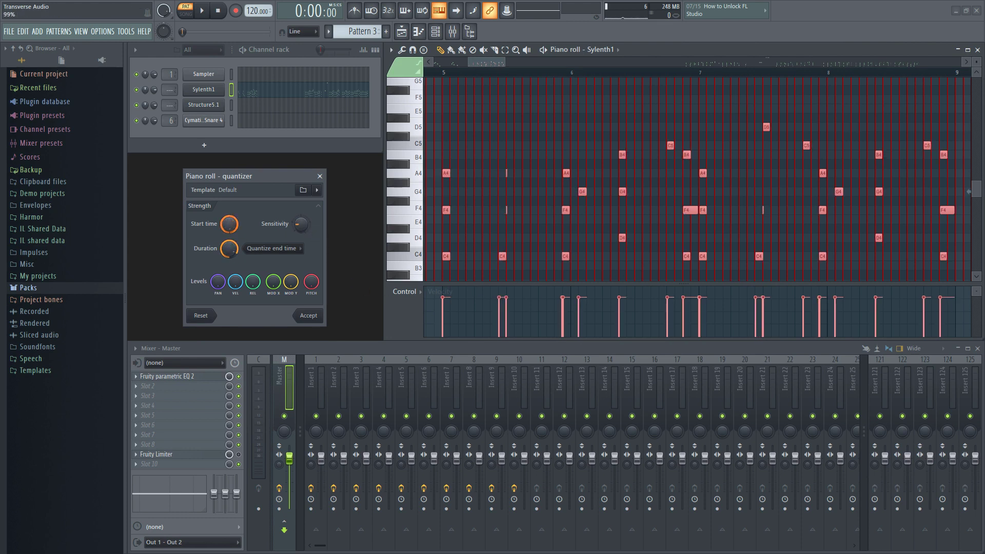
left_click(311, 315)
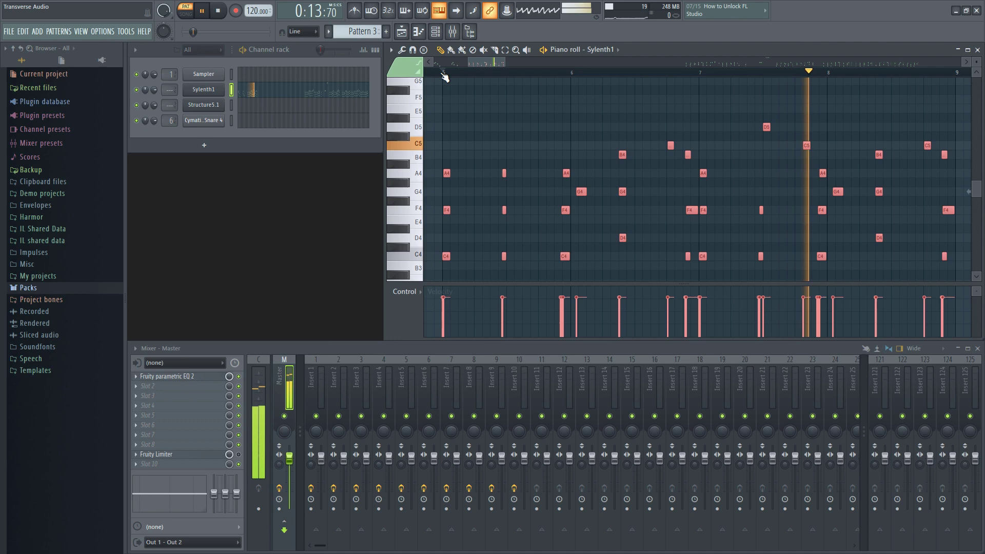
key("ctrl+z")
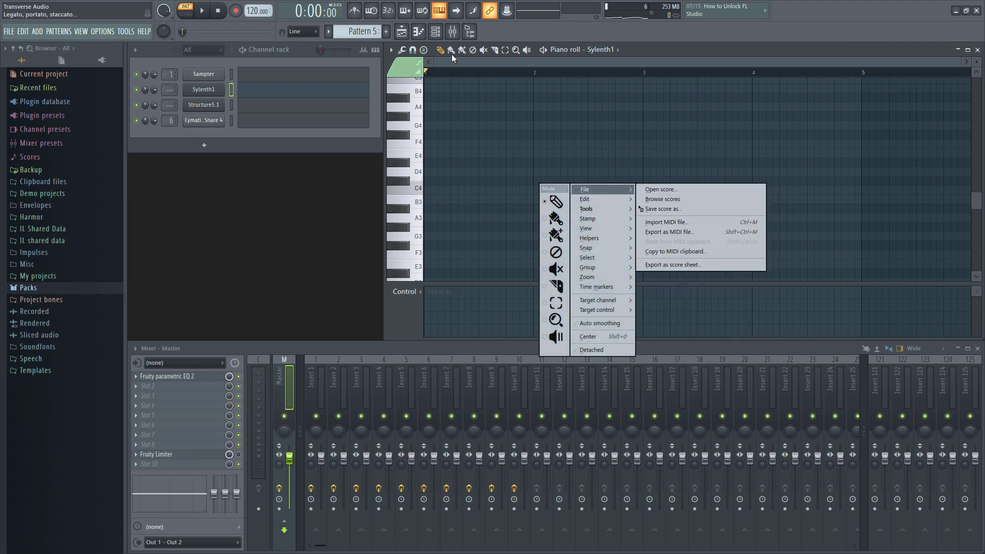
Dismiss the right-click menu and open the piano roll options list for Pattern 5.
left_click(391, 49)
left_click(391, 49)
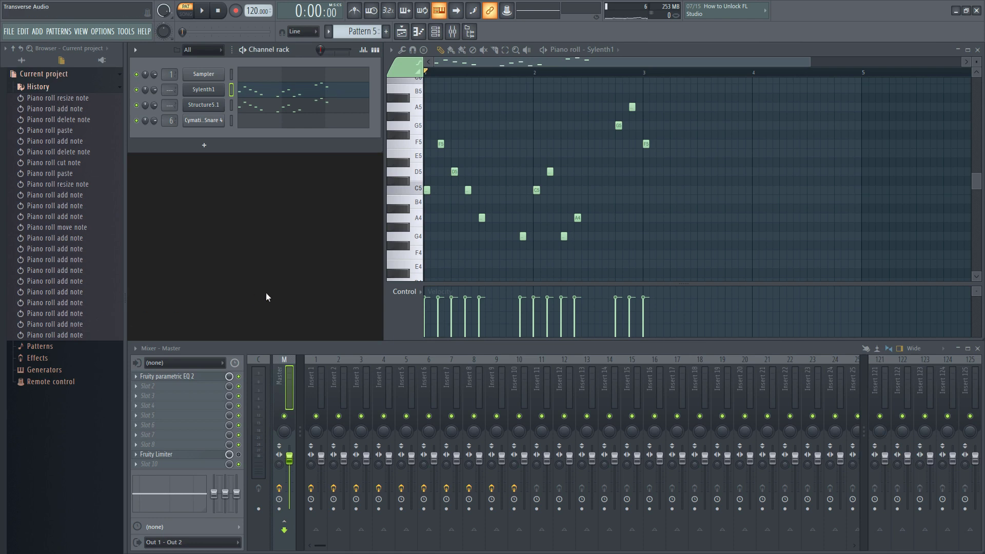
Undo the latest melody note additions twice, then redo one step to restore the D5 note.
key("ctrl+alt+z")
key("ctrl+alt+z")
key("ctrl+alt+z")
key("ctrl+alt+z")
key("ctrl+alt+z")
key("ctrl+alt+z")
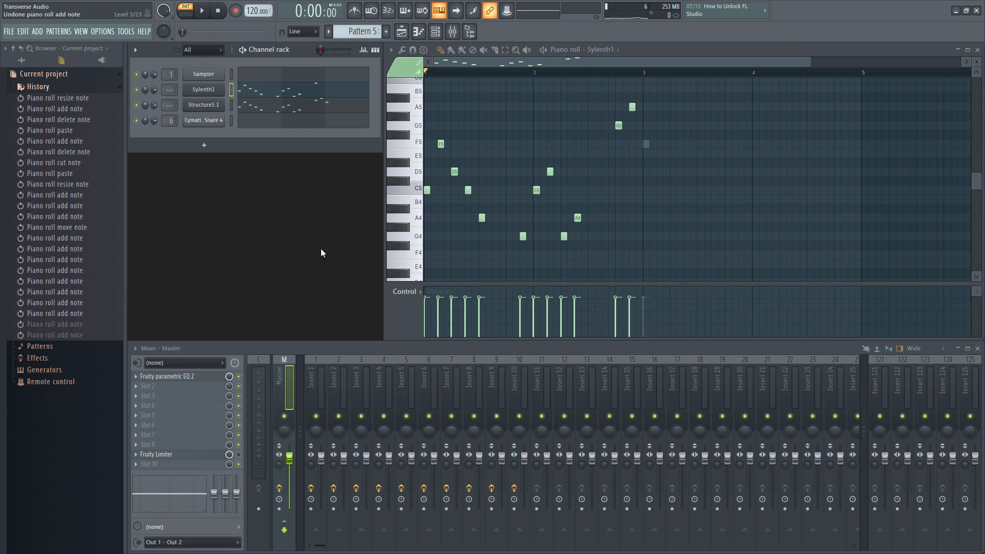
key("ctrl+alt+z")
key("ctrl+alt+z")
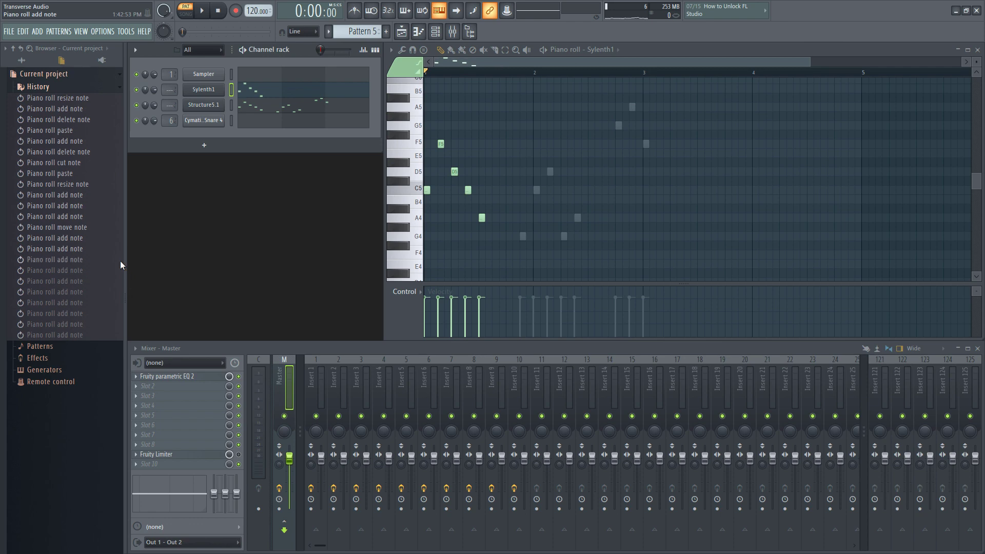
key("ctrl+shift+z")
key("ctrl+shift+z")
key("ctrl+shift+z")
key("ctrl+shift+z")
key("ctrl+shift+z")
key("ctrl+shift+z")
key("ctrl+shift+z")
key("ctrl+shift+z")
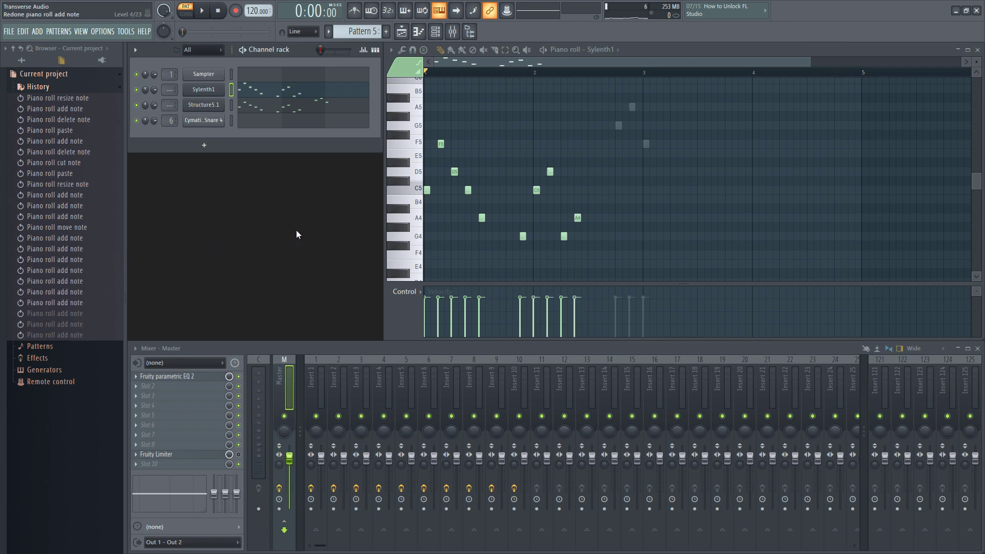